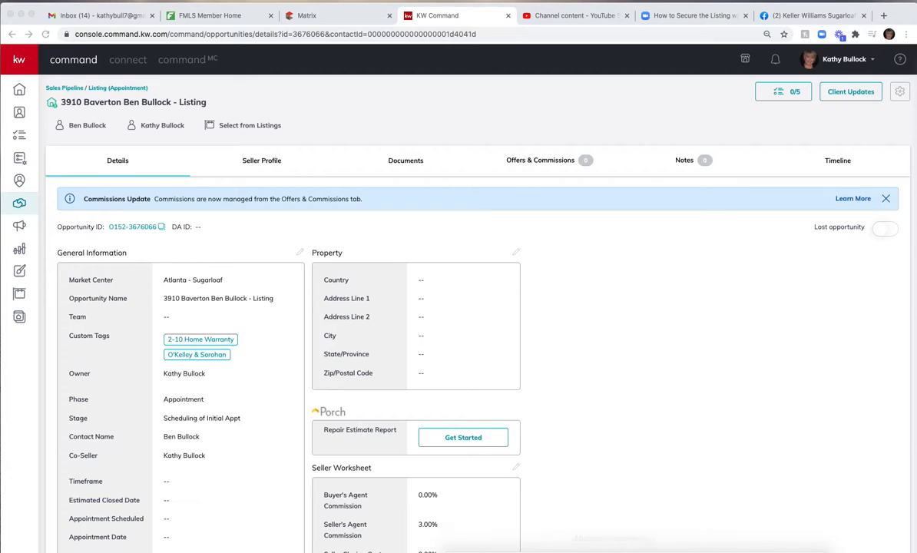
mouse_move(613, 547)
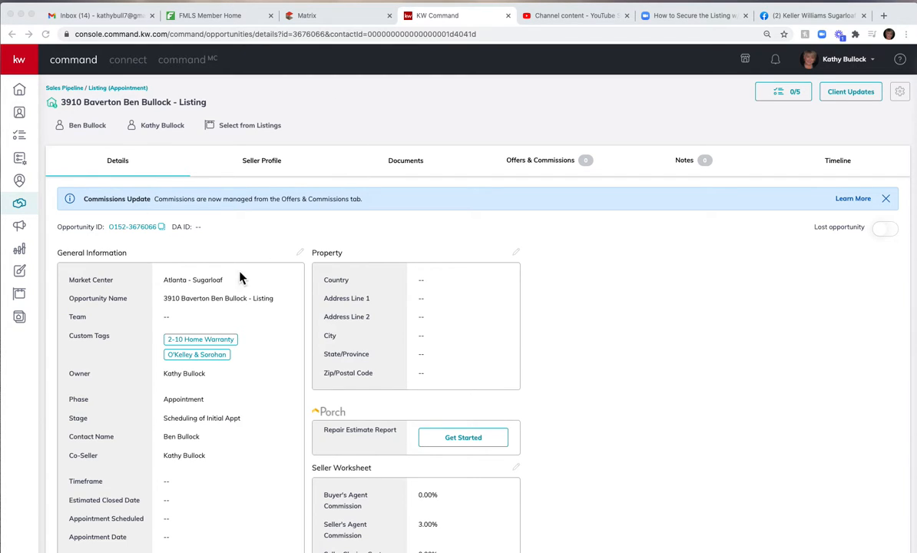
scroll(143, 145, "down", 1)
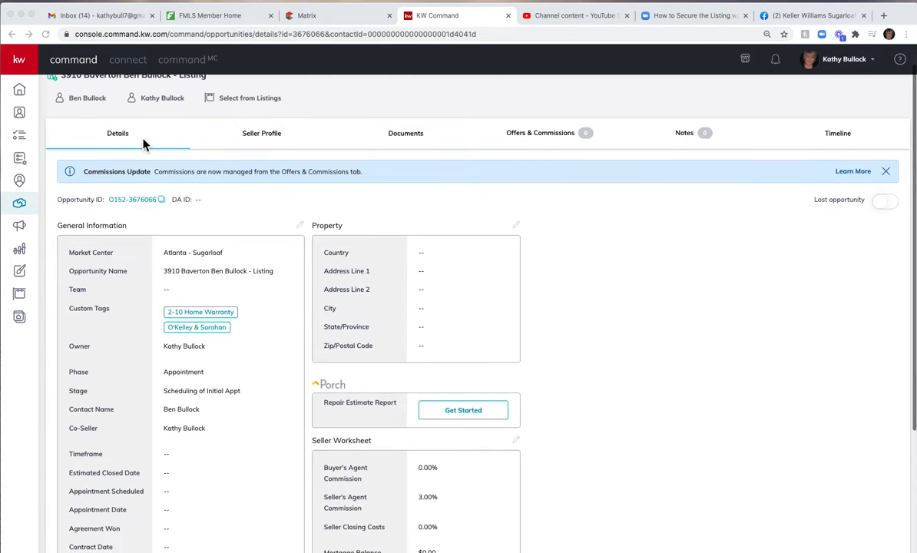
scroll(143, 144, "up", 1)
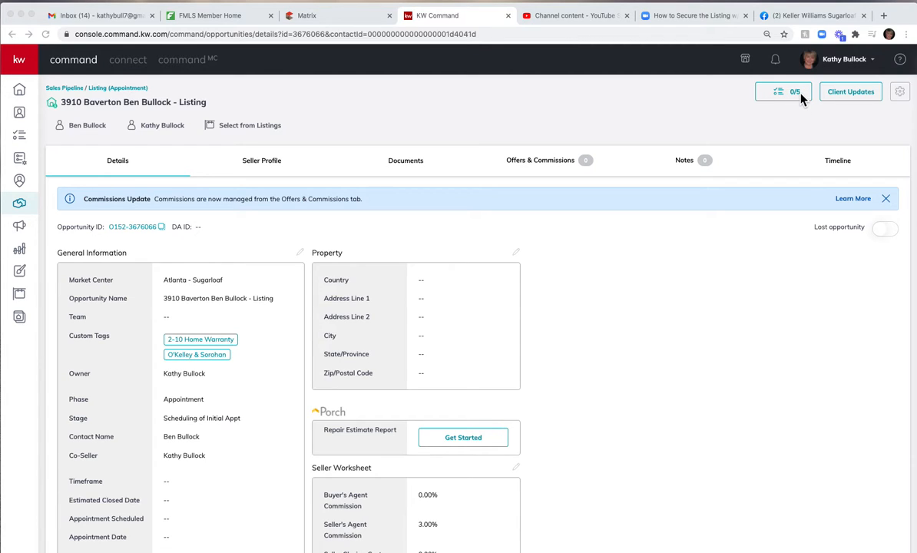
Open the listing opportunity's checklist and go back to the Watch stage of the Cultivate phase.
left_click(779, 93)
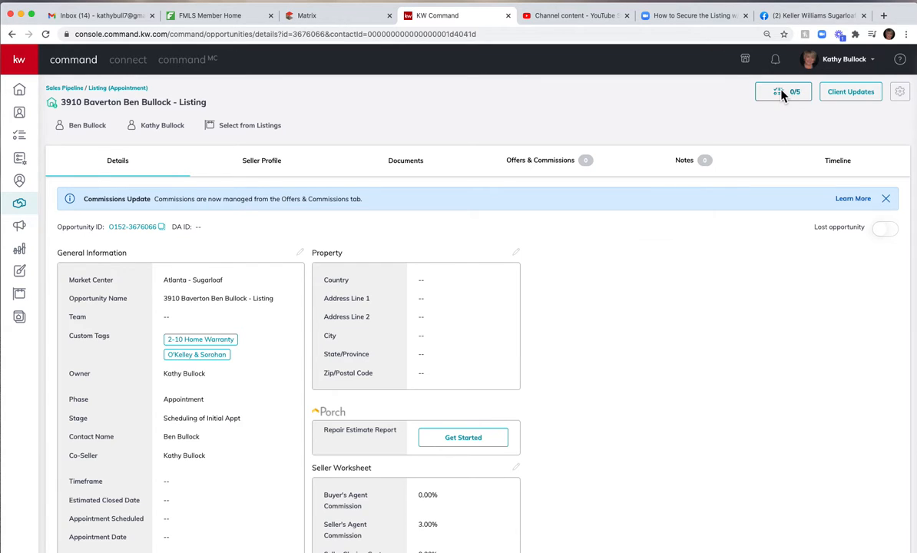
left_click(781, 93)
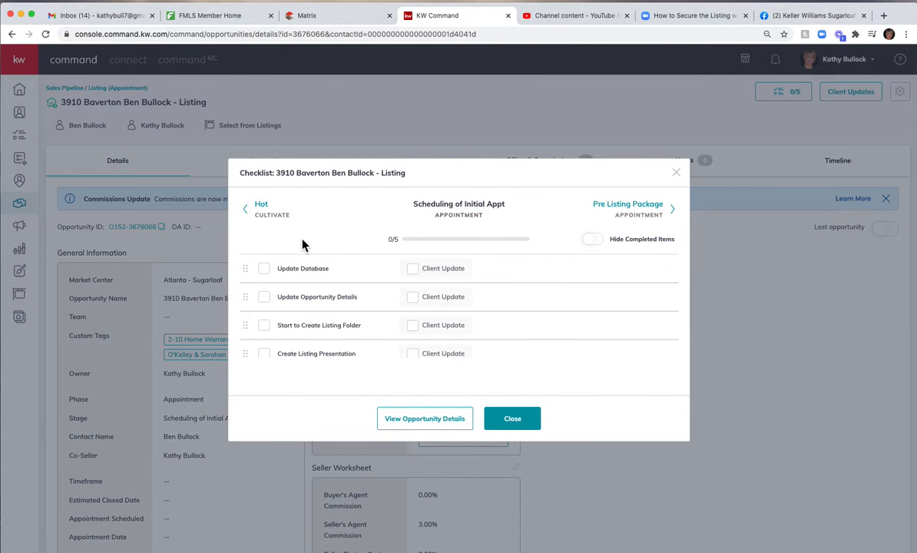
left_click(251, 213)
left_click(249, 212)
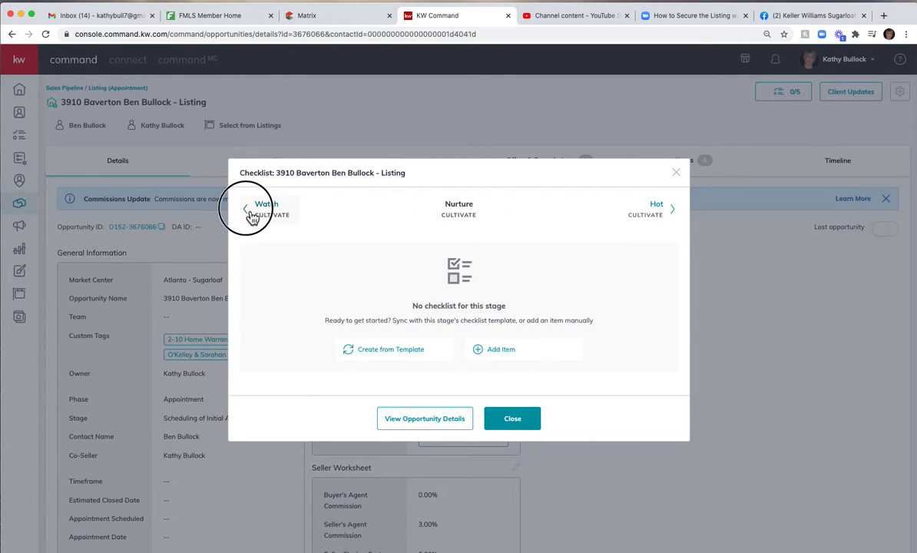
left_click(250, 213)
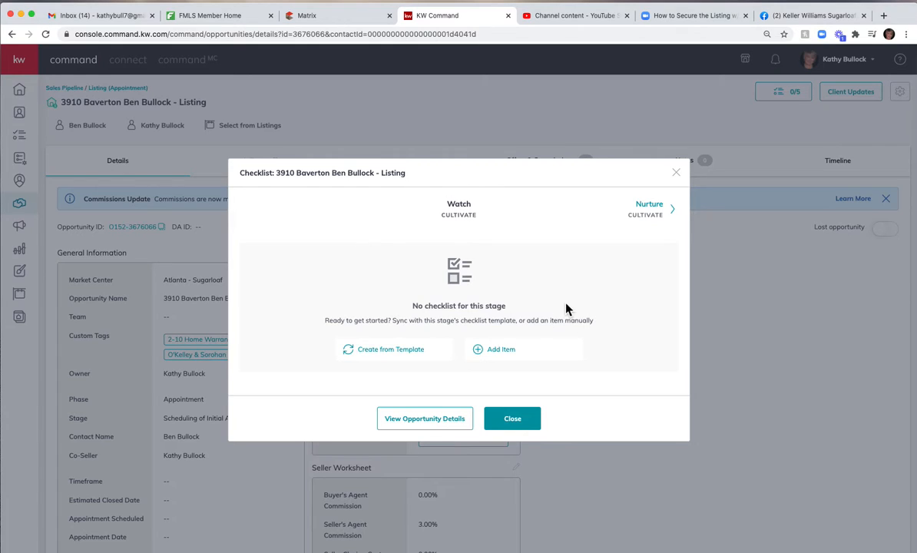
Add the copied item "Get Phone Number Of Lead Get Email Of Lead" to the Watch stage checklist and save it.
left_click(512, 357)
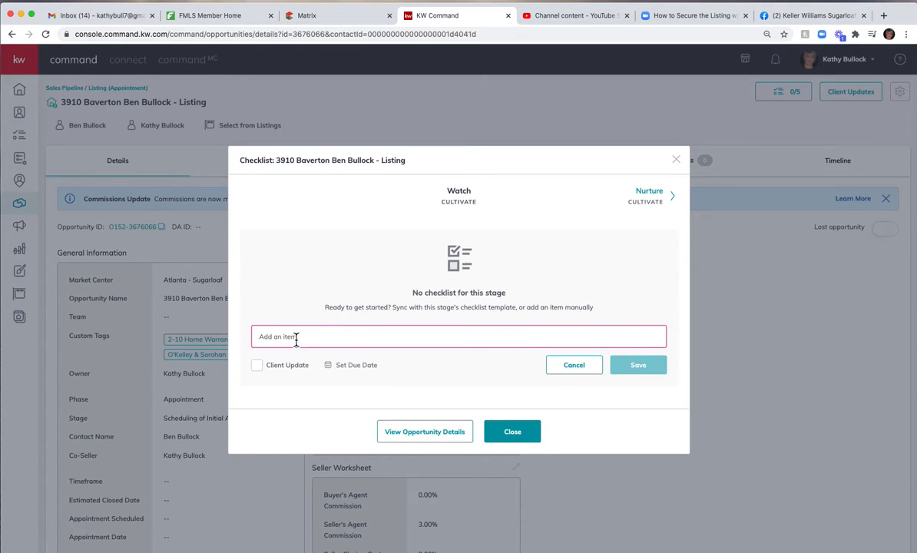
right_click(269, 339)
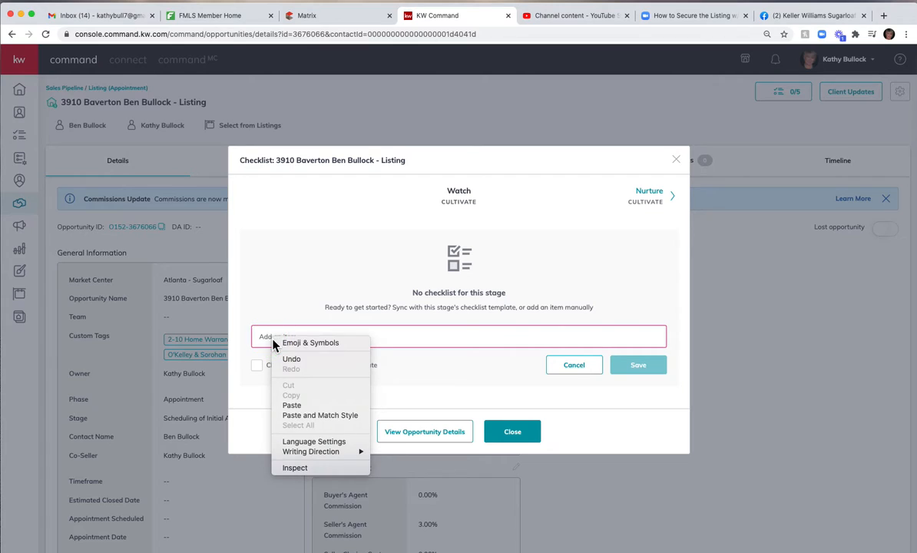
left_click(292, 404)
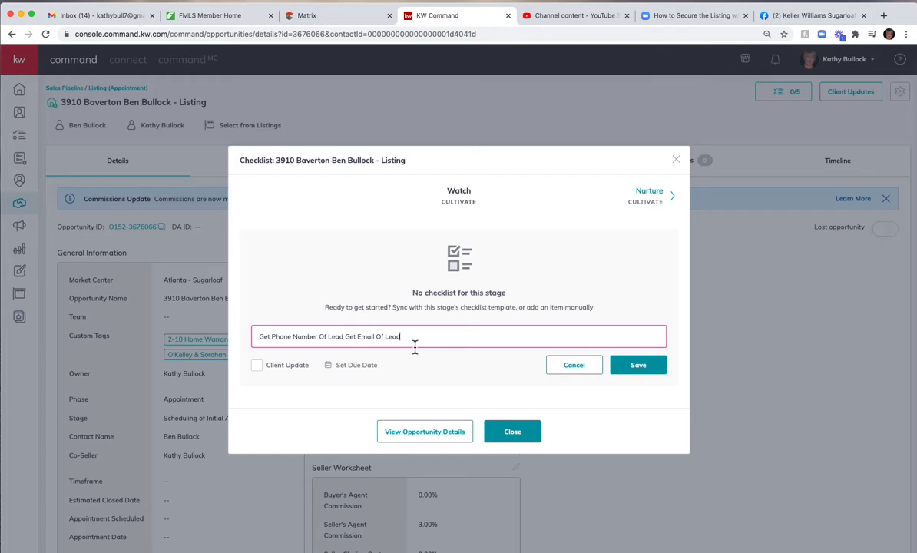
left_click(654, 377)
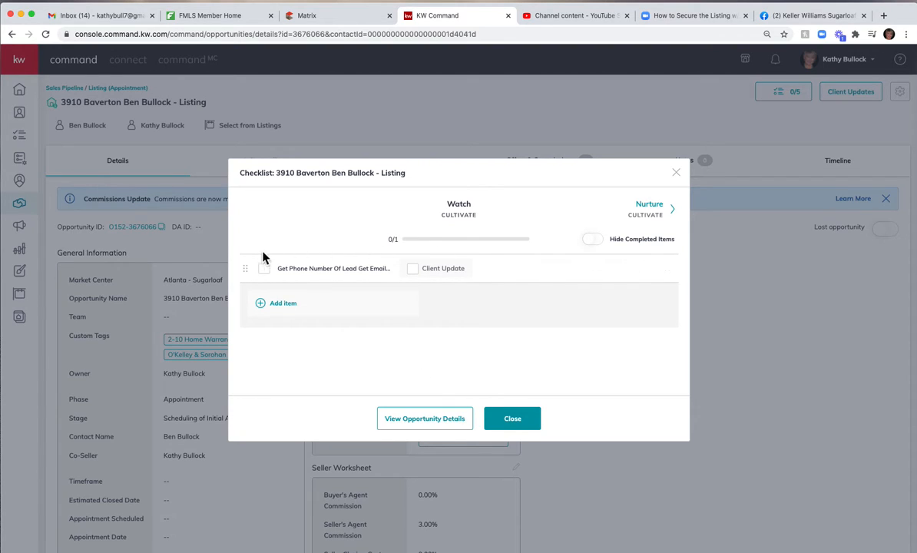
Add a second Watch checklist item named "Get the Address of Lead" and save it.
left_click(293, 309)
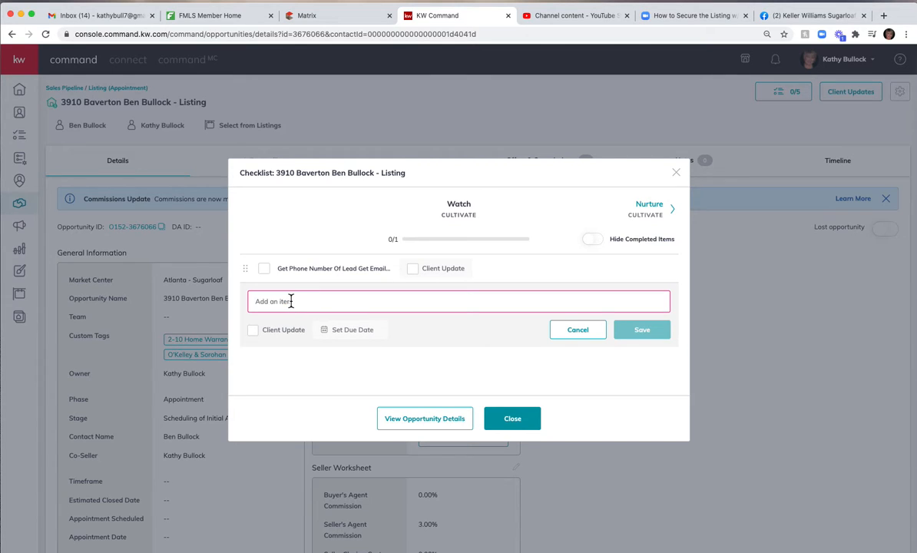
left_click(291, 303)
type("Ge")
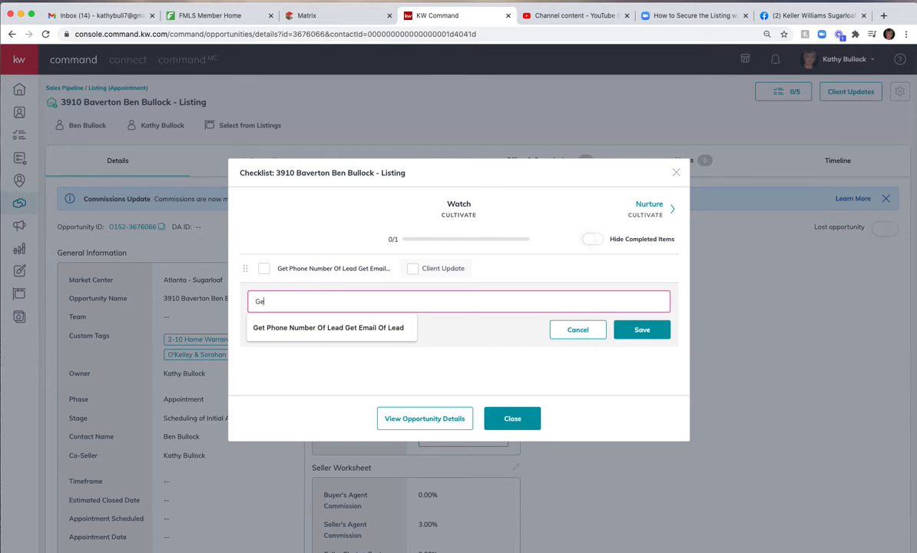
type("t the Addre")
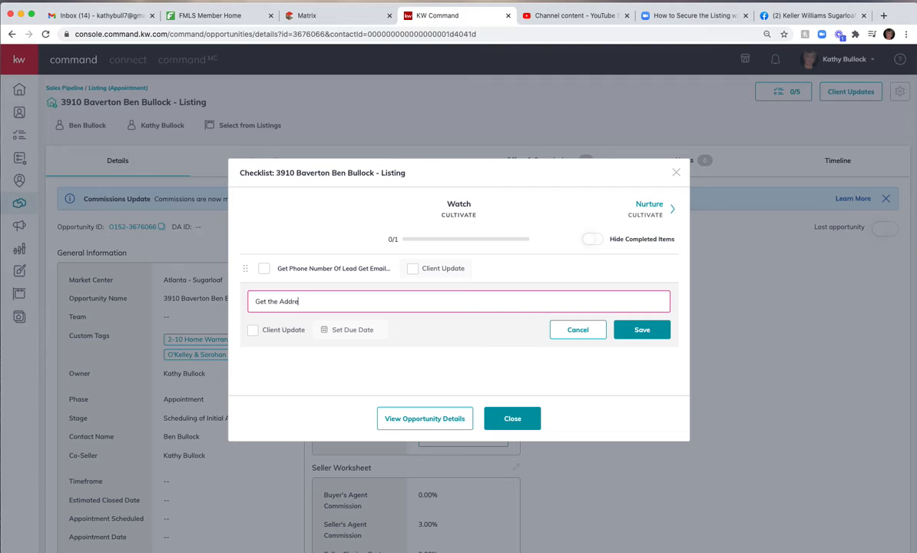
type("ss of Lead")
left_click(646, 334)
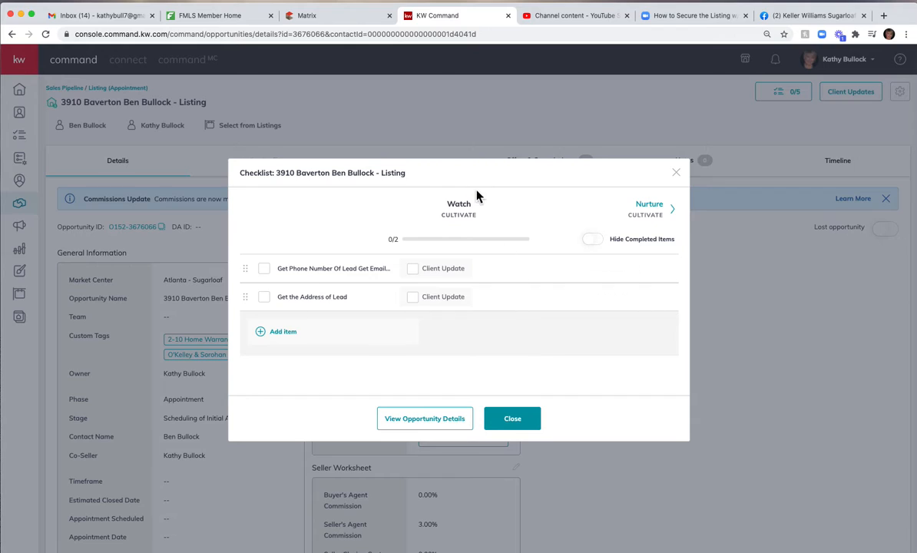
Create the Nurture stage's checklist from its template and review it alongside the Watch checklist.
left_click(649, 215)
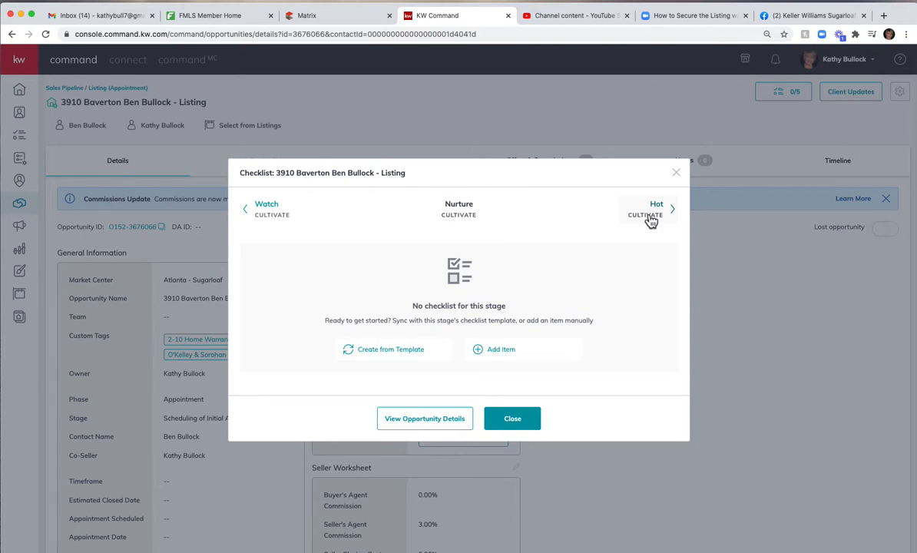
left_click(383, 352)
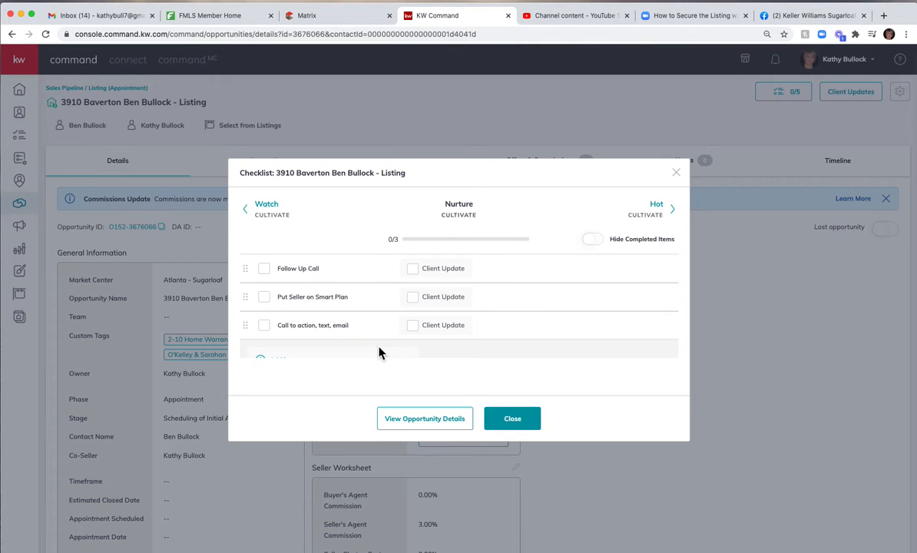
left_click(270, 209)
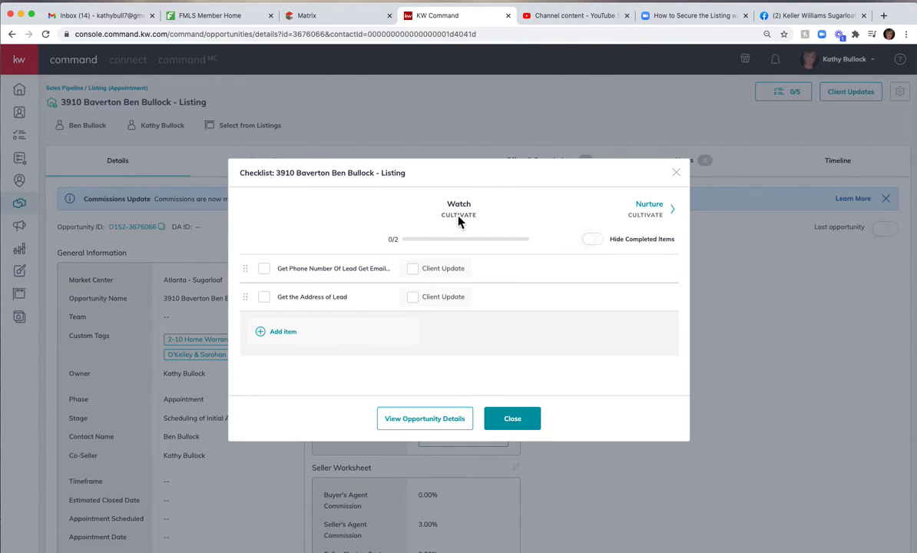
left_click(651, 208)
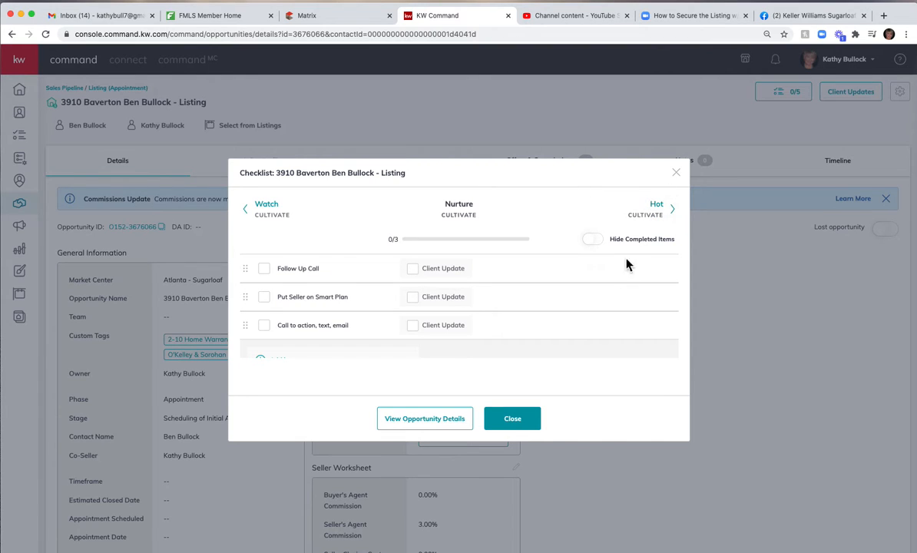
scroll(350, 365, "down", 2)
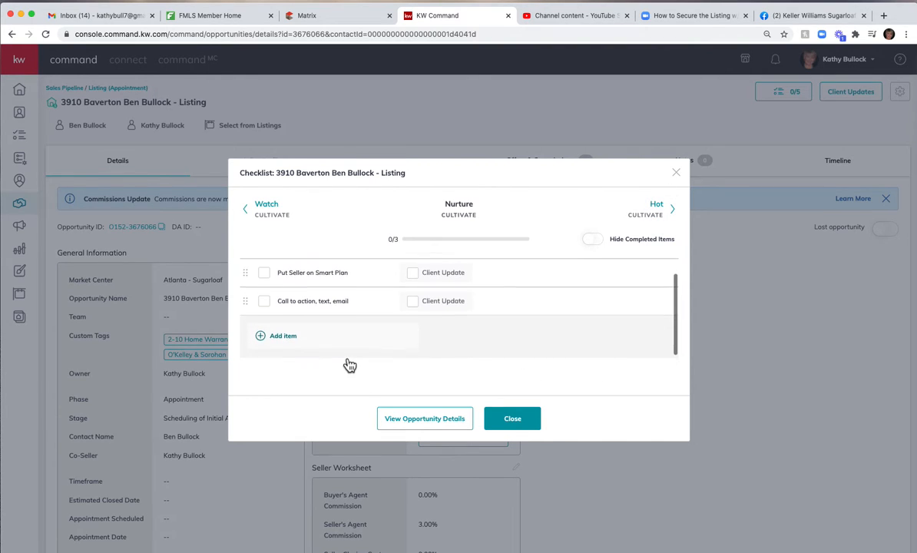
scroll(345, 363, "up", 2)
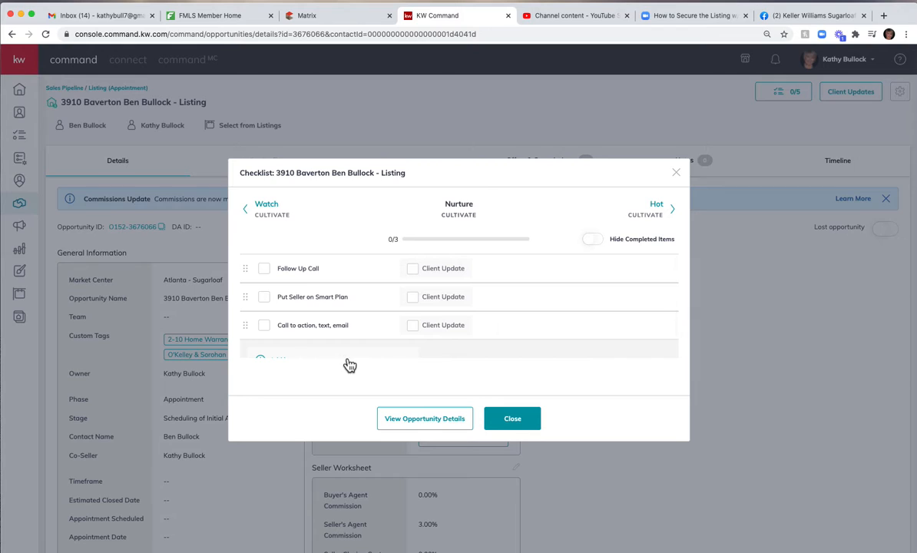
Create the Hot stage's checklist from its template, and revisit the Nurture items before returning to Hot.
left_click(655, 208)
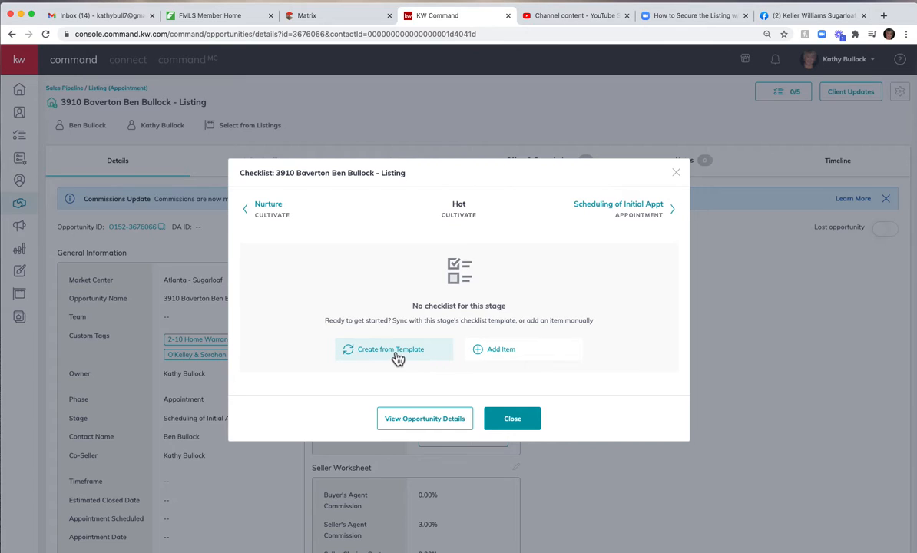
left_click(373, 352)
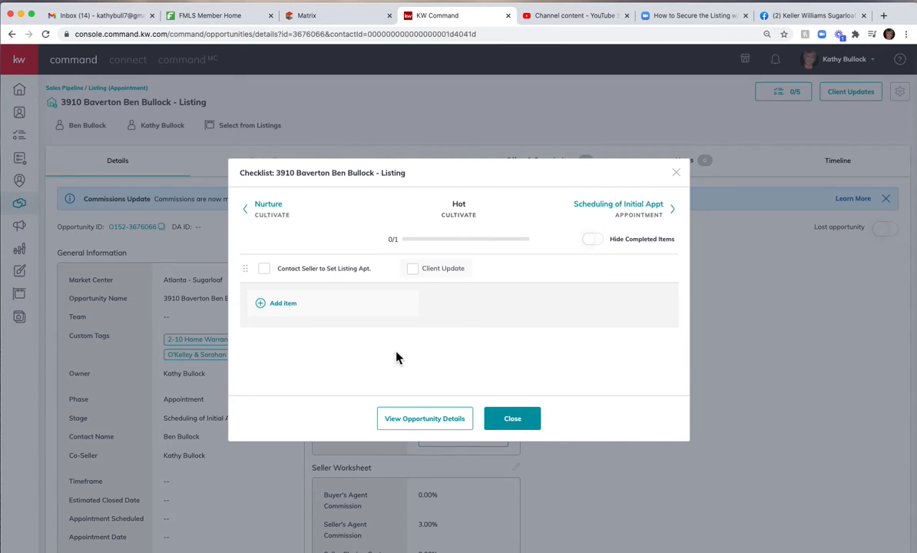
mouse_move(340, 276)
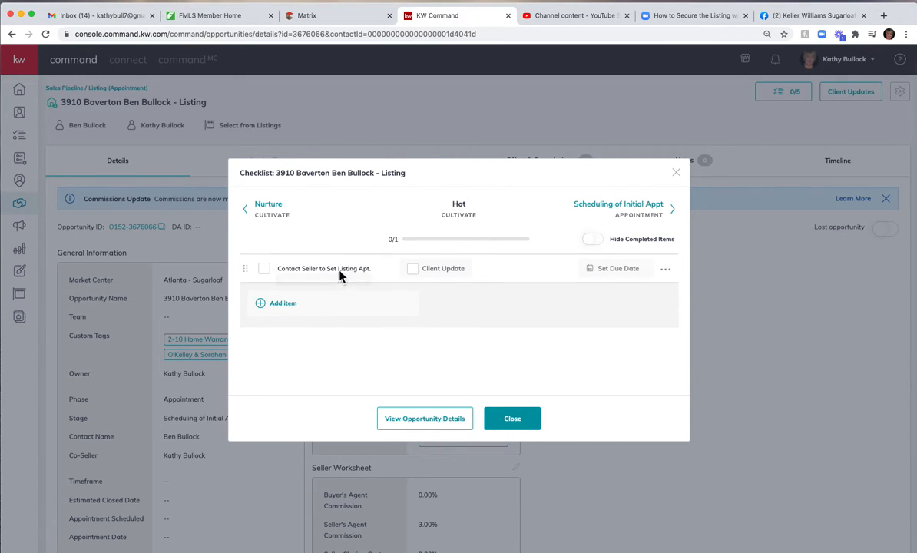
left_click(271, 215)
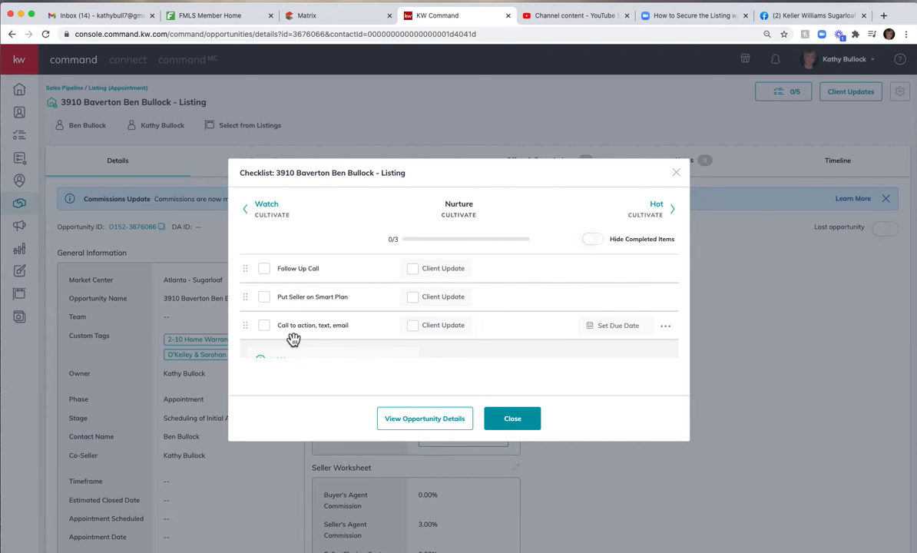
scroll(293, 339, "down", 2)
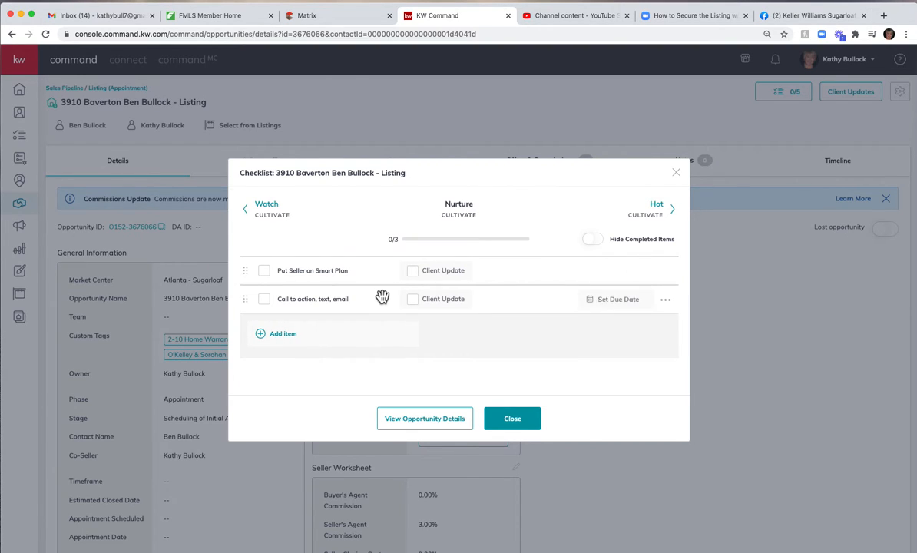
scroll(378, 297, "up", 2)
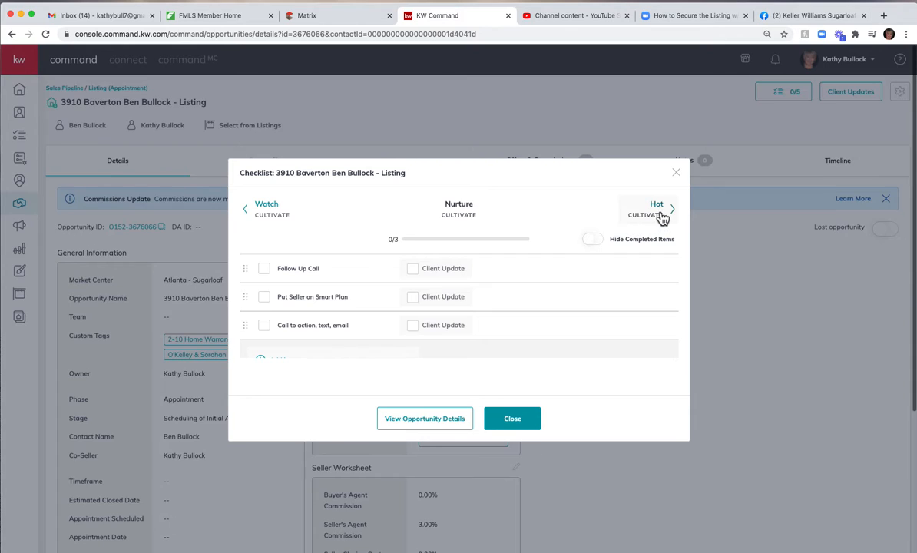
left_click(651, 212)
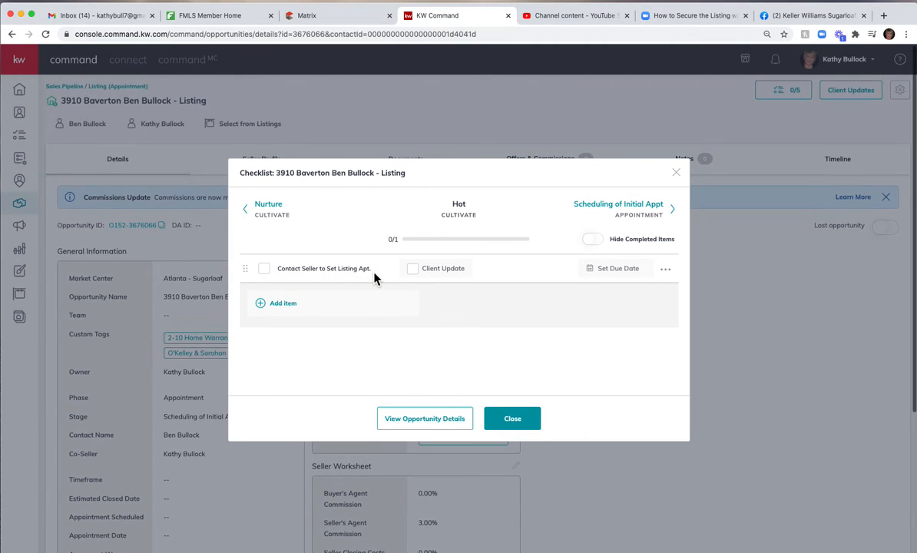
Set the due date of the "Contact Seller to Set Listing Apt." item to April 27 at 8:00 AM.
left_click(612, 271)
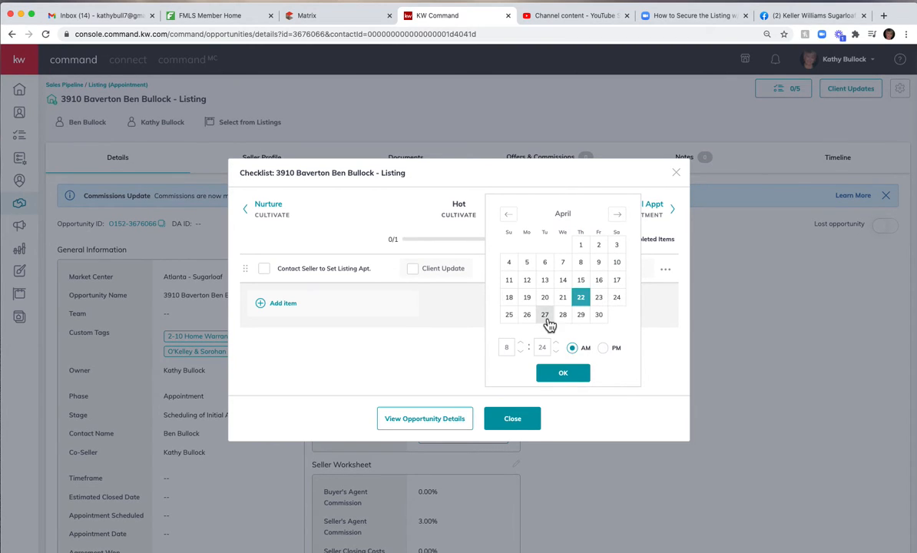
left_click(545, 314)
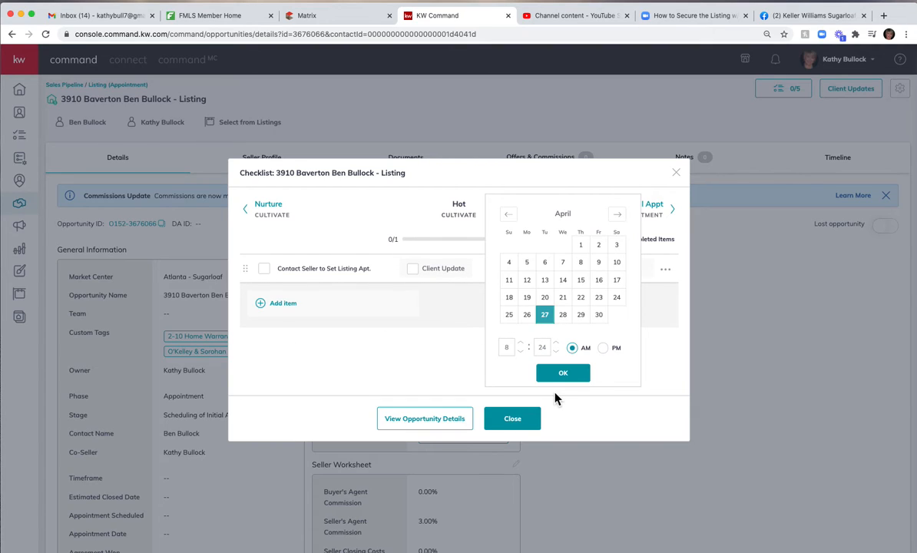
left_click(560, 353)
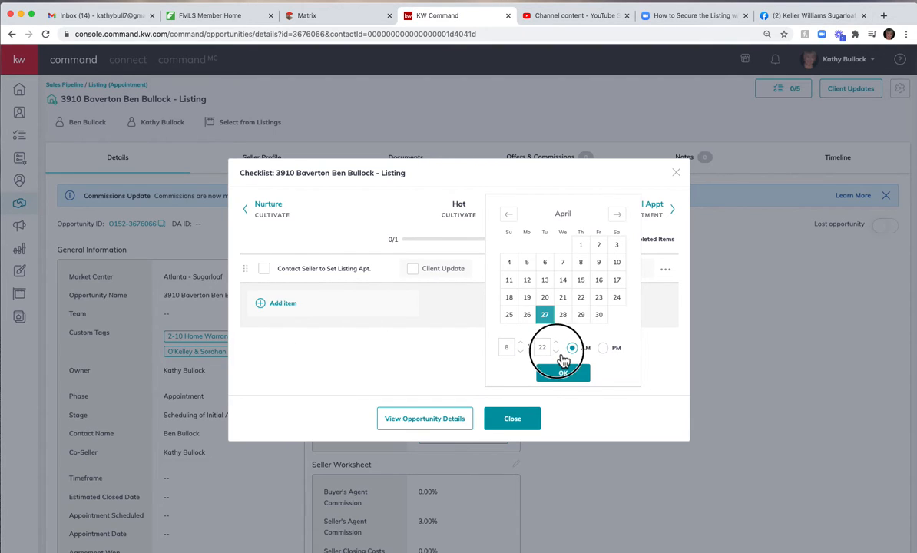
left_click(560, 353)
left_click(560, 353)
left_click(560, 354)
left_click(560, 353)
left_click(561, 353)
left_click(560, 353)
left_click(560, 353)
left_click(560, 353)
left_click(560, 354)
left_click(560, 354)
left_click(560, 353)
left_click(560, 354)
left_click(560, 354)
left_click(564, 374)
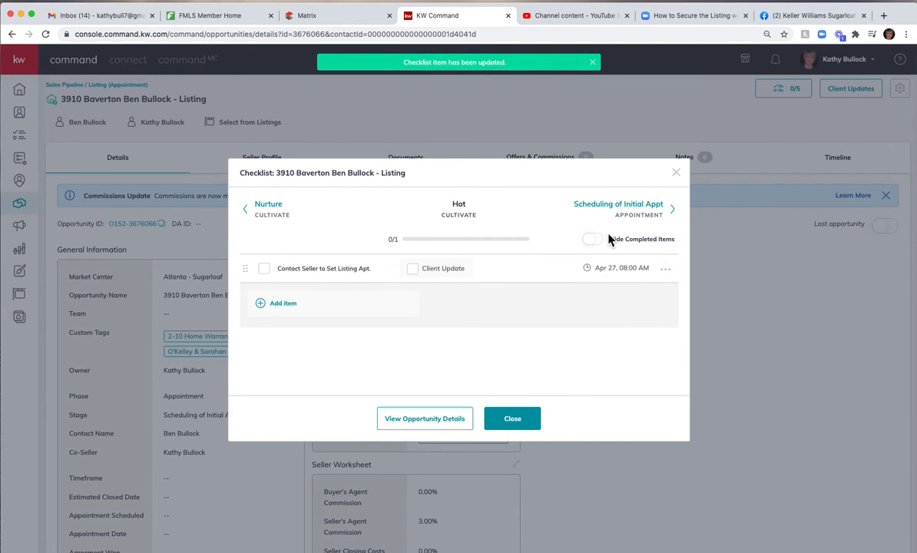
left_click(670, 272)
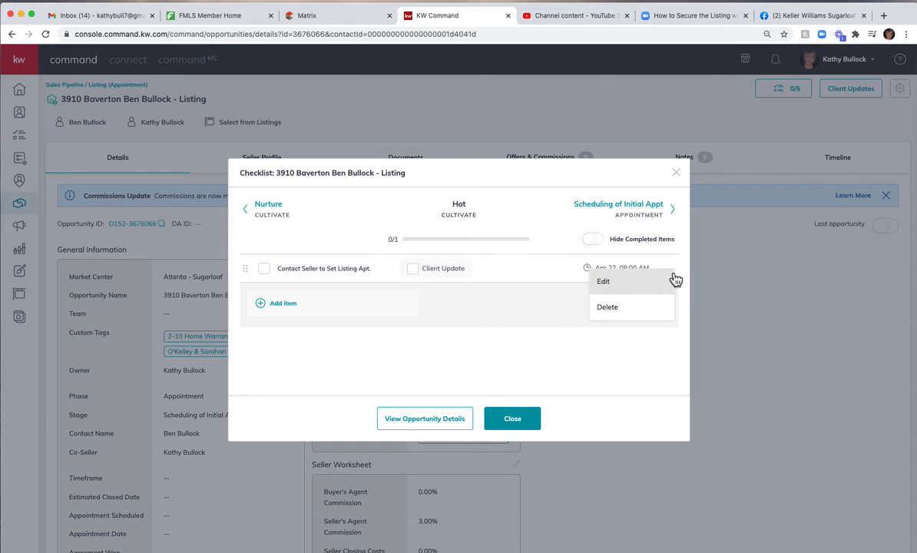
left_click(558, 307)
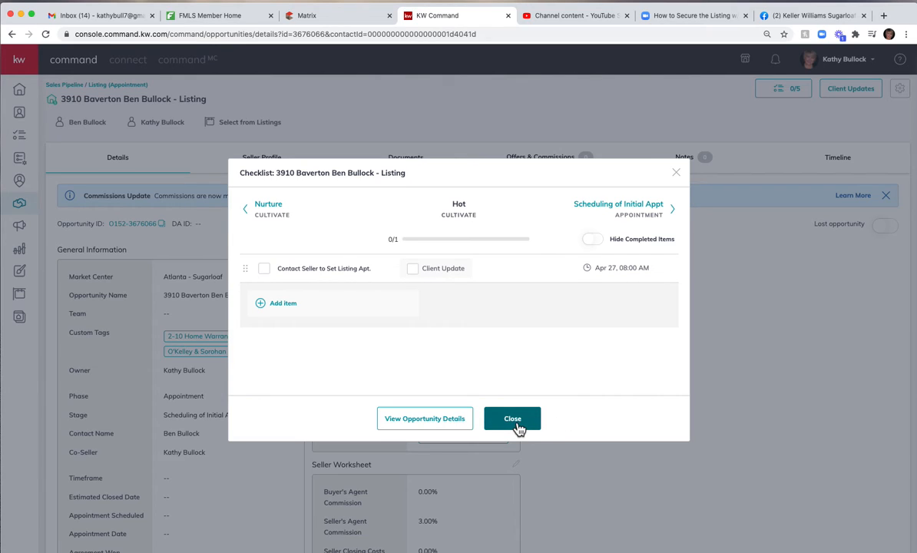
Review the Scheduling of Initial Appt checklist, add a "Send Pre-Listing Package" item to the Pre Listing Package stage, and close the checklist.
left_click(651, 217)
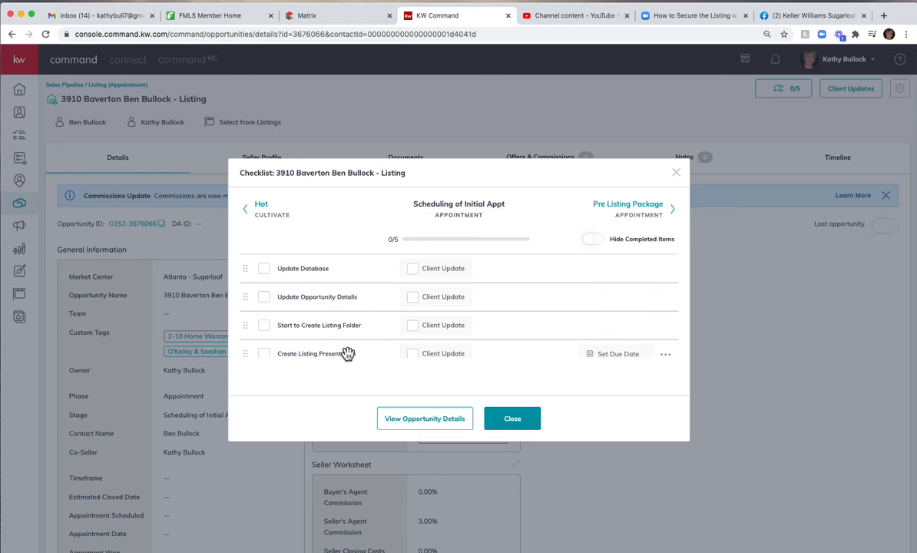
scroll(347, 353, "down", 2)
scroll(348, 354, "down", 1)
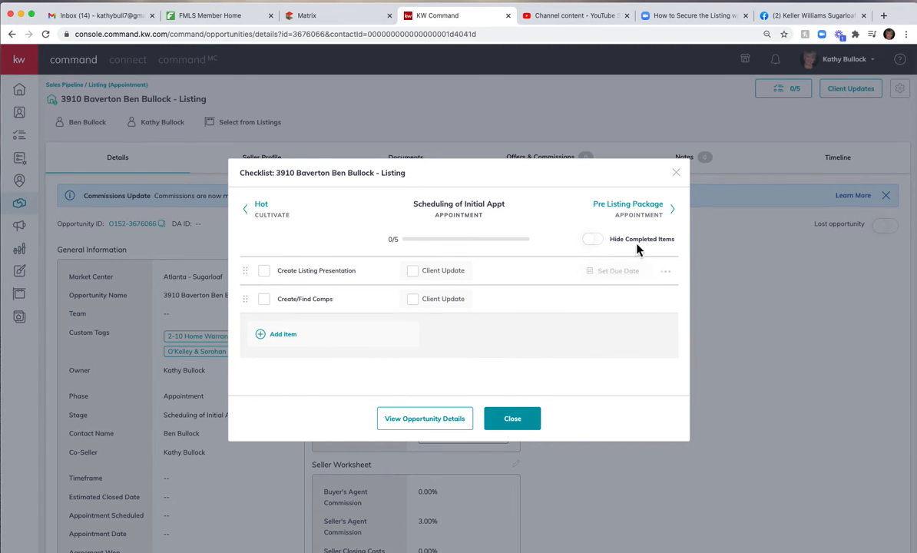
left_click(646, 215)
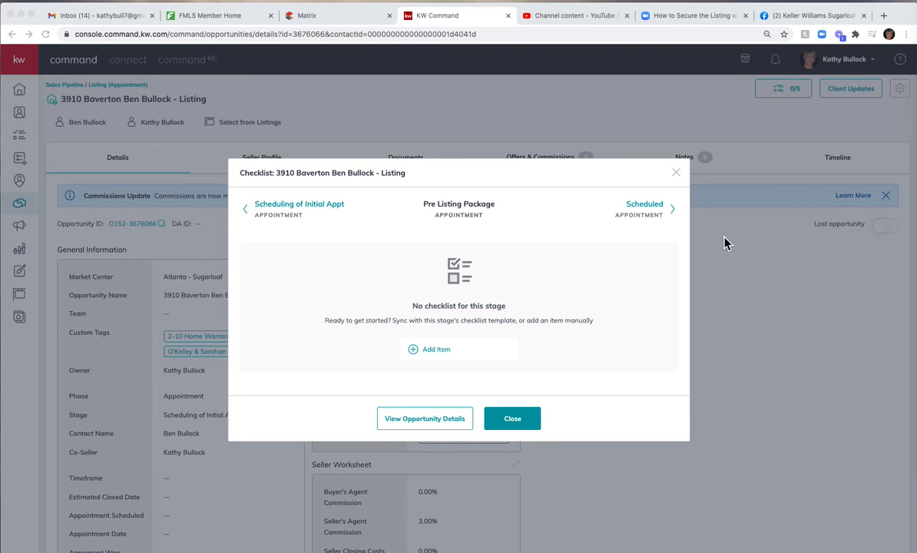
left_click(437, 353)
left_click(439, 355)
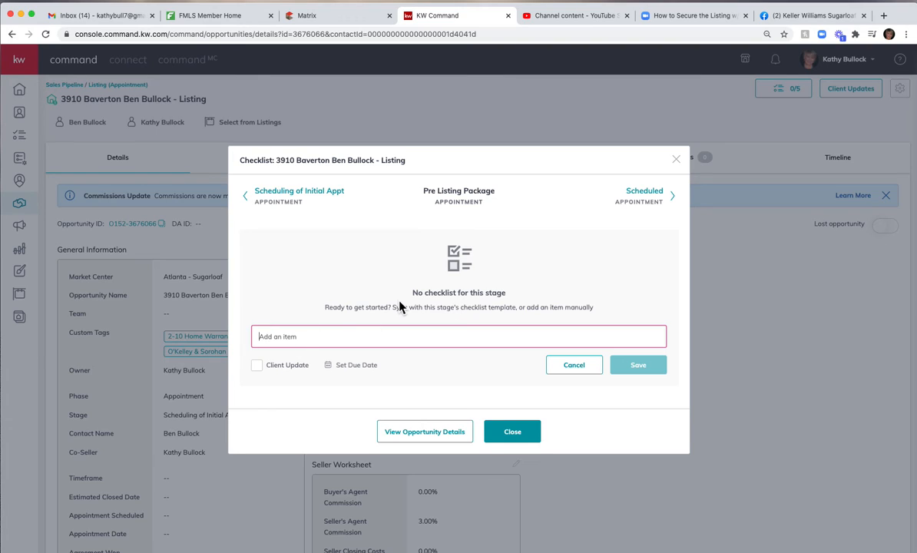
type("Send P")
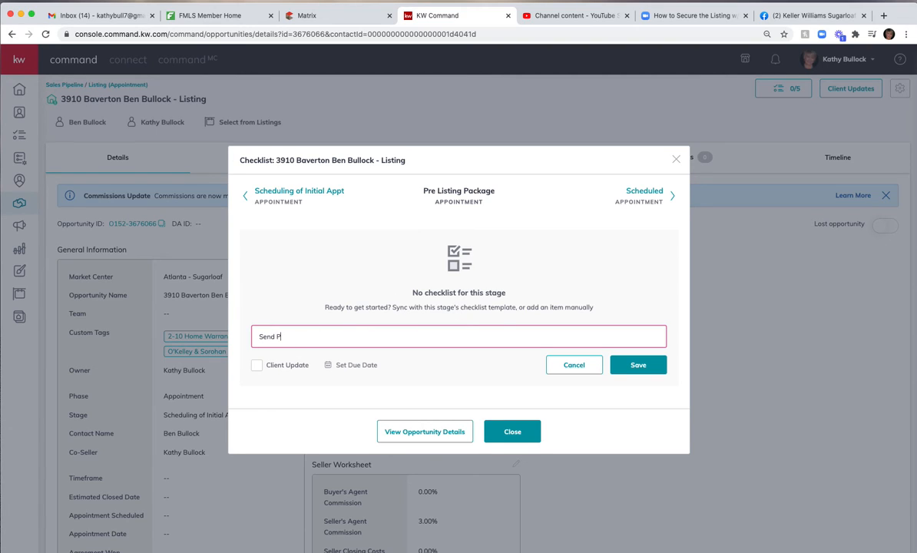
type("re-Listing Package")
left_click(644, 366)
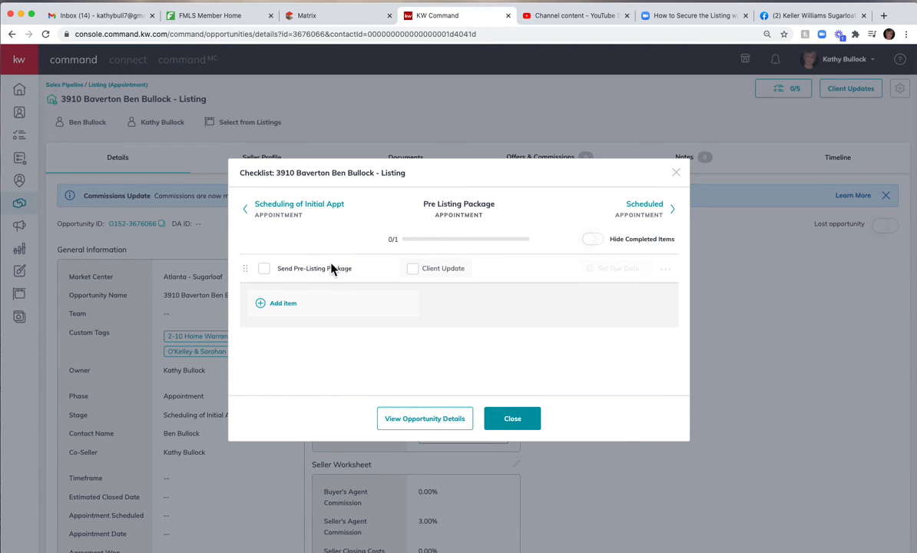
left_click(530, 425)
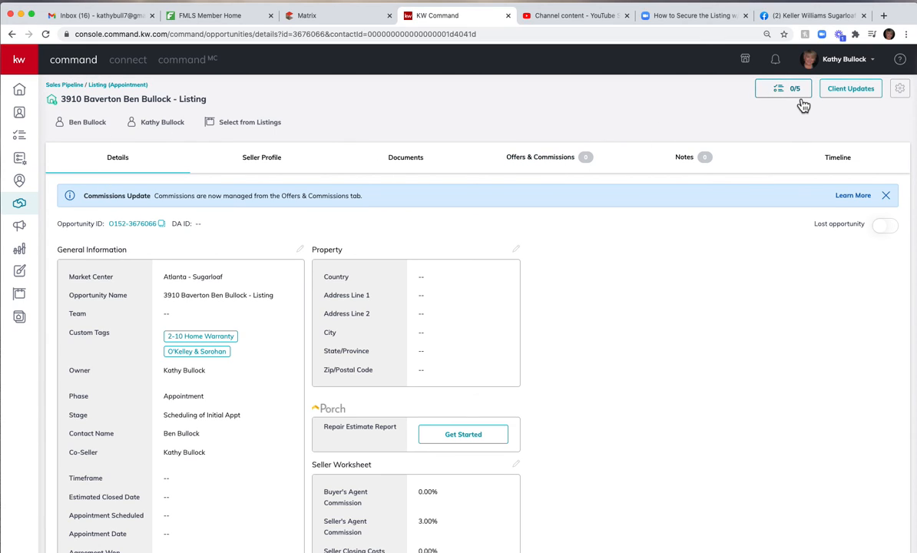
Reopen the listing opportunity from the Appointment phase of the Listings pipeline and go to its documents.
left_click(28, 209)
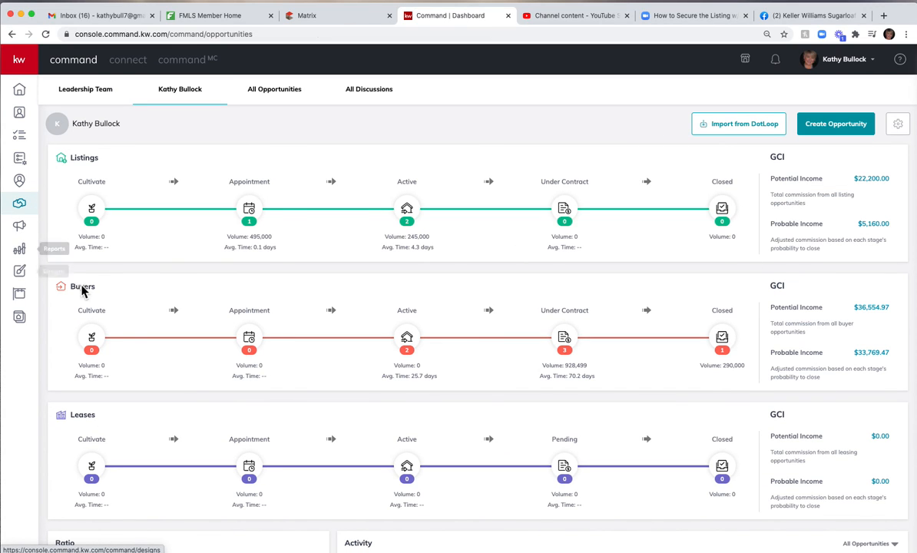
left_click(254, 212)
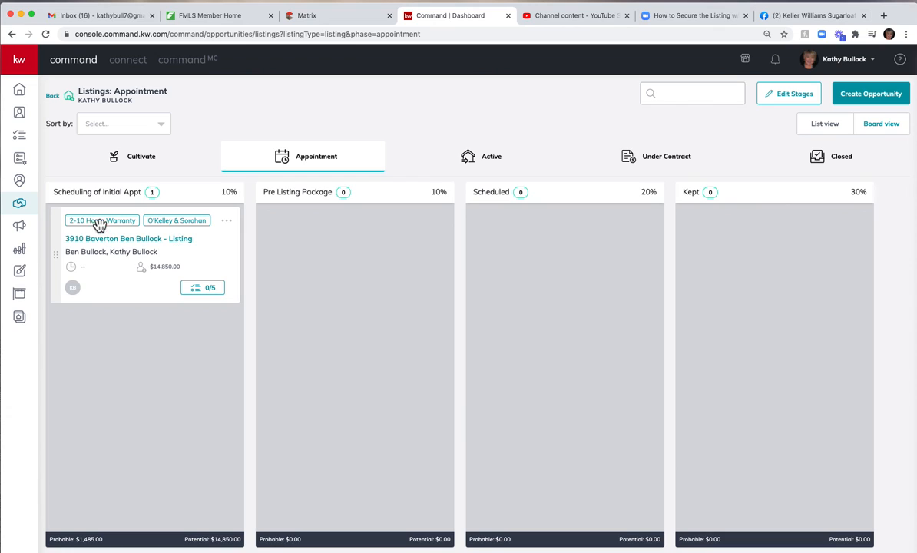
left_click(208, 260)
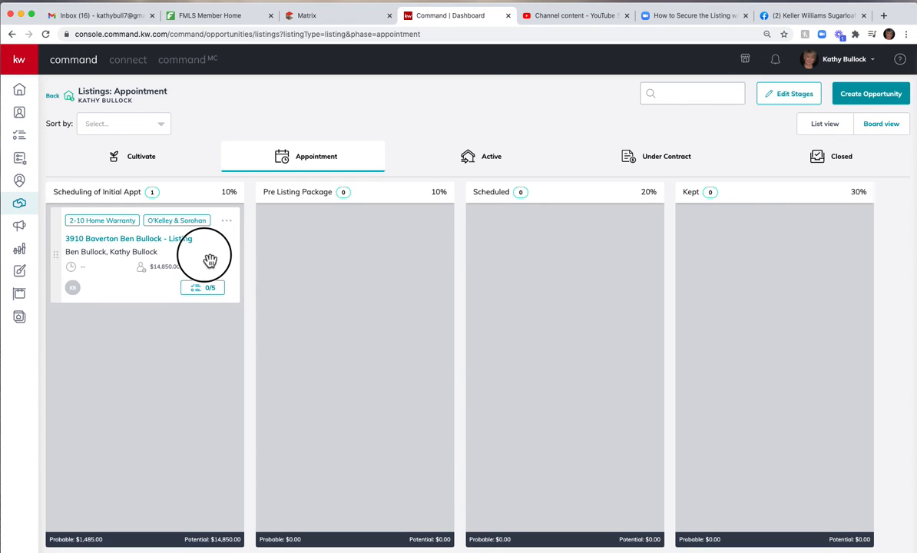
left_click(124, 250)
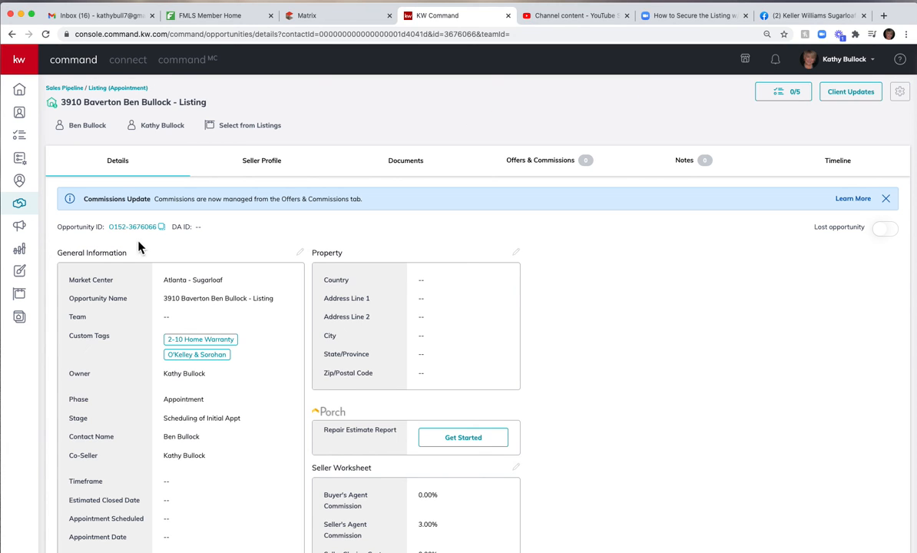
left_click(416, 169)
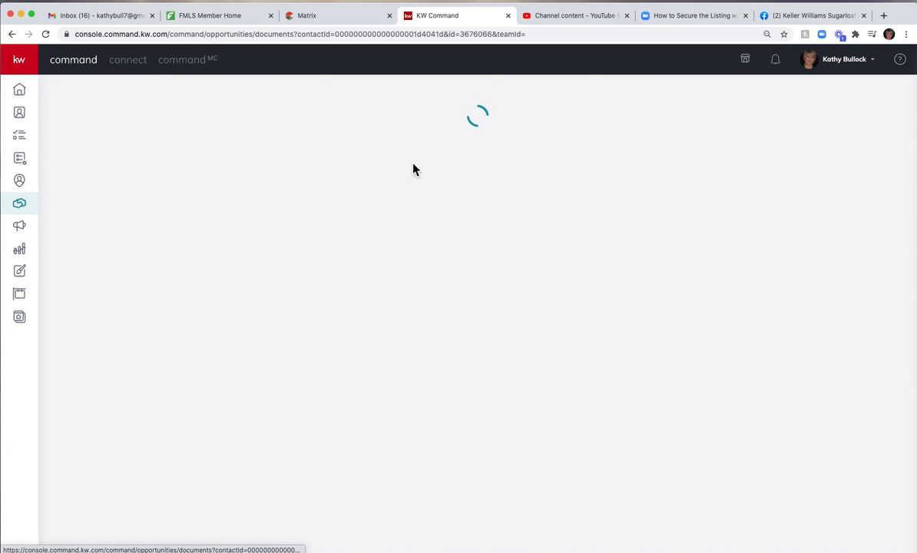